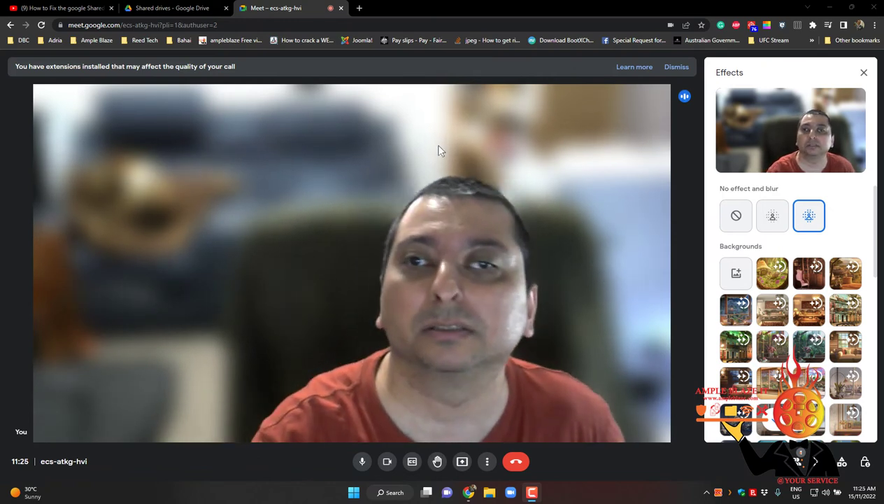
Switch from the Meet call to the 'Shared drives - Google Drive' browser tab
{"action": "left_click", "coordinate": [165, 10]}
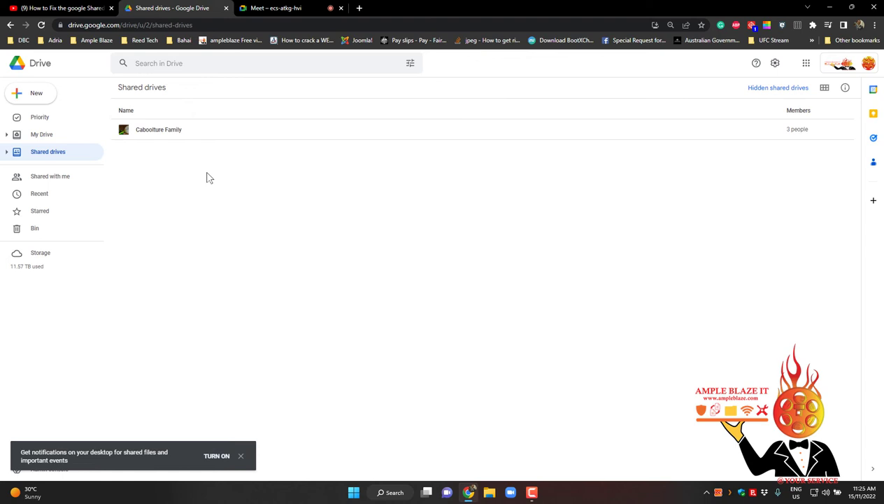
{"action": "right_click", "coordinate": [165, 171]}
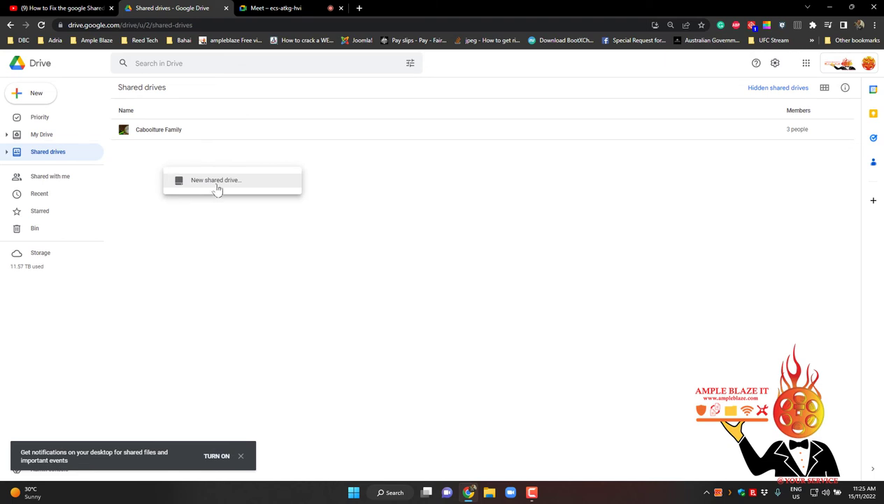
{"action": "left_click", "coordinate": [240, 284]}
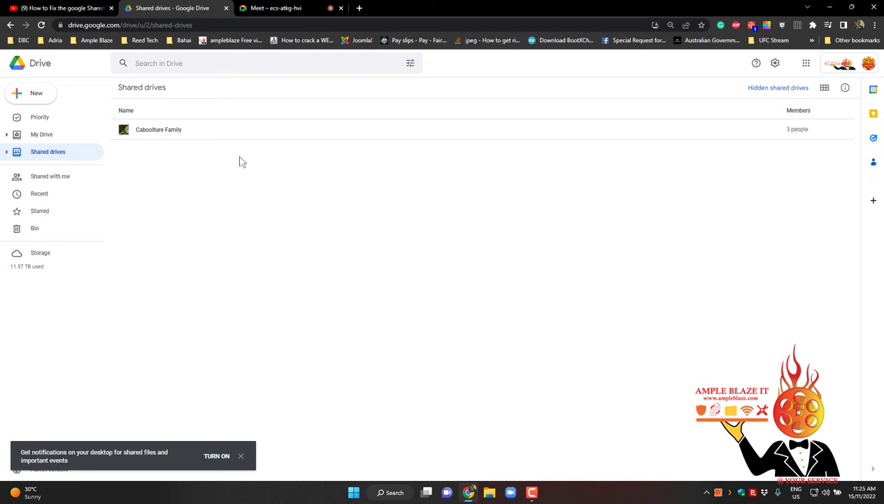
Create a new shared drive named 'Test'
{"action": "right_click", "coordinate": [172, 175]}
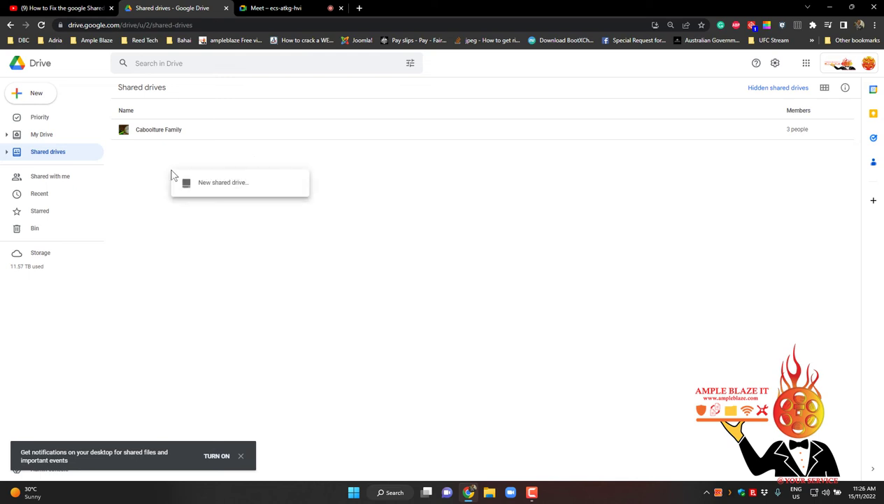
{"action": "left_click", "coordinate": [220, 190]}
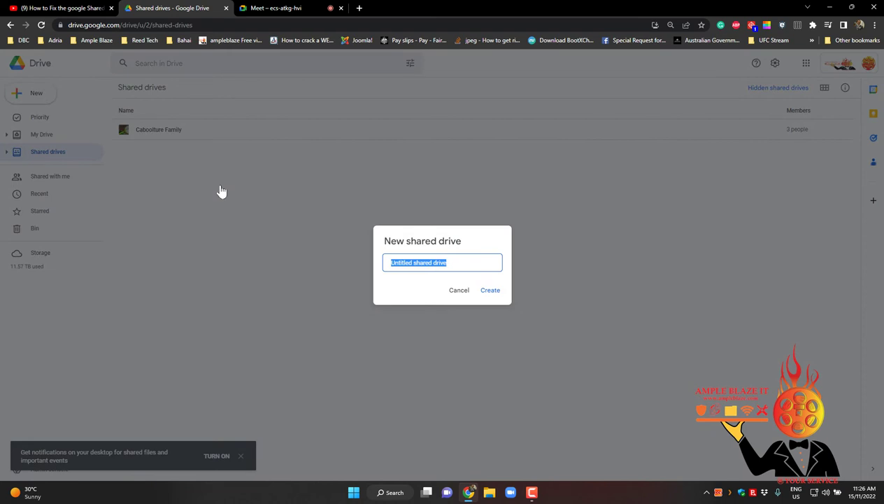
{"action": "type", "text": "Test"}
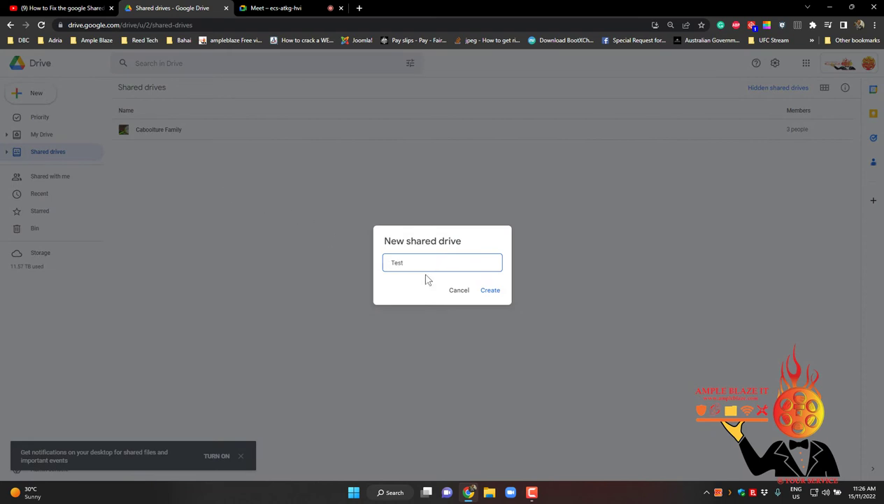
{"action": "left_click", "coordinate": [490, 289]}
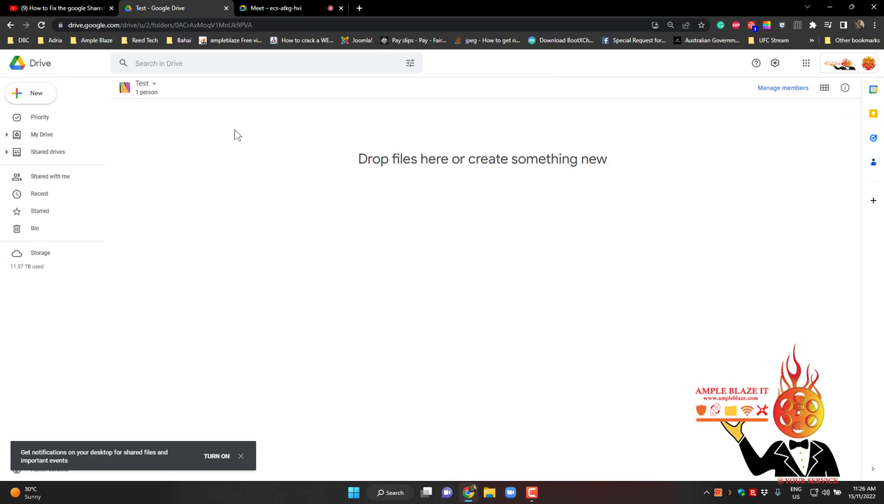
{"action": "left_click", "coordinate": [769, 95]}
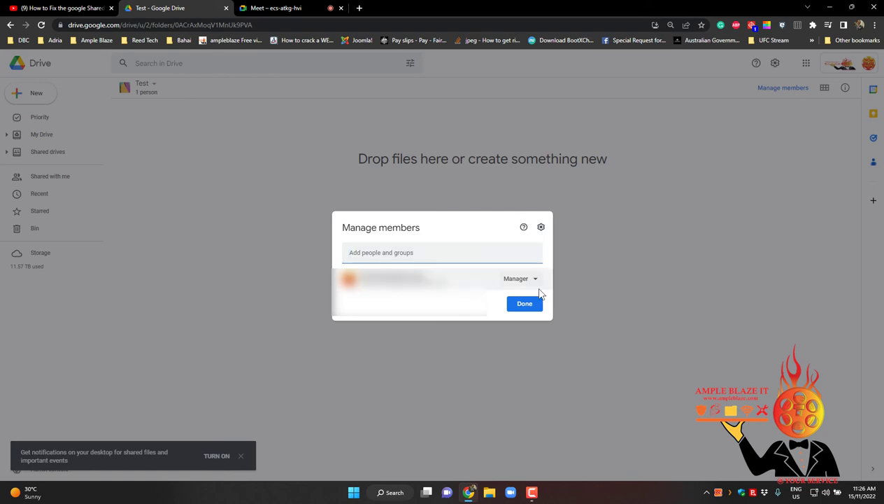
{"action": "left_click", "coordinate": [526, 280]}
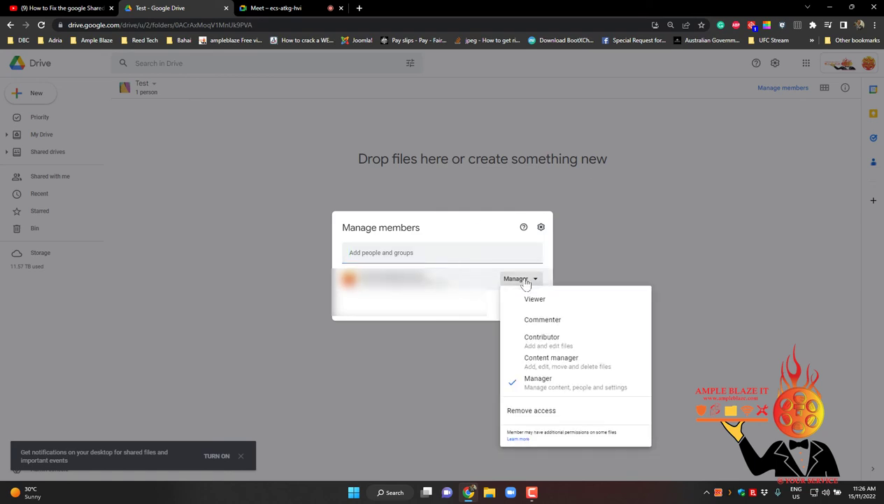
{"action": "left_click", "coordinate": [526, 280]}
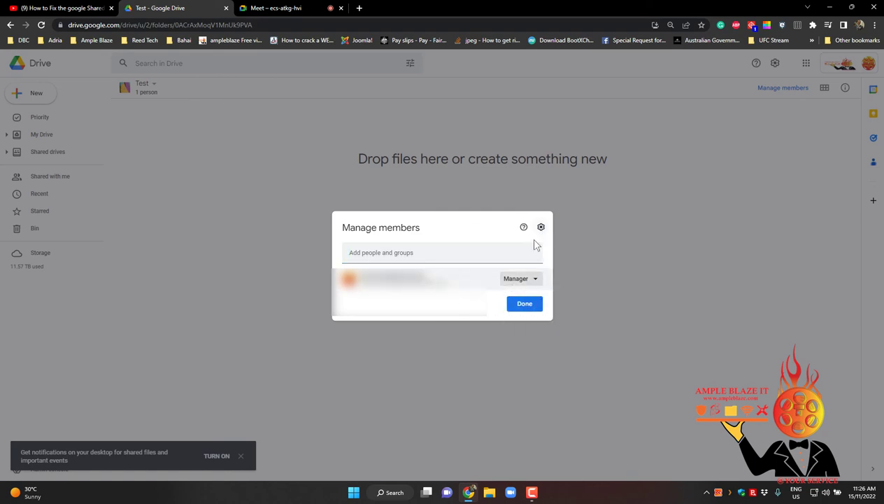
{"action": "left_click", "coordinate": [436, 352]}
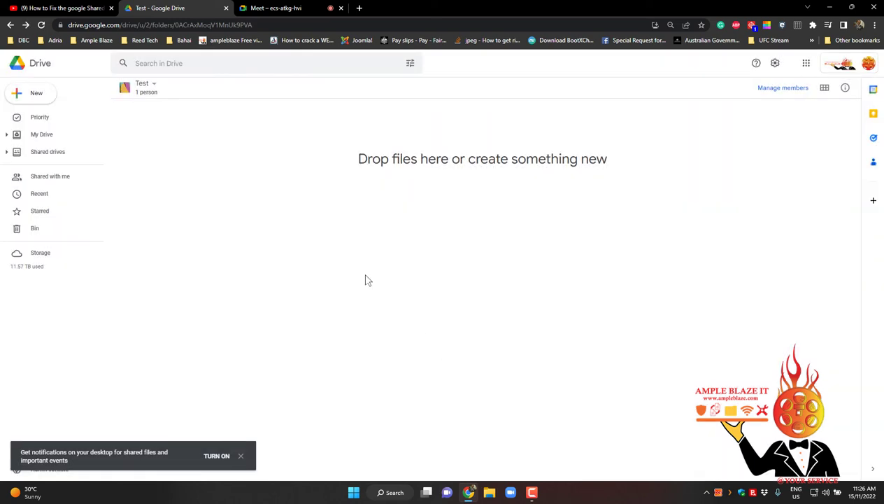
Go back to the Shared drives list showing Test beside Caboolture Family
{"action": "left_click", "coordinate": [58, 152]}
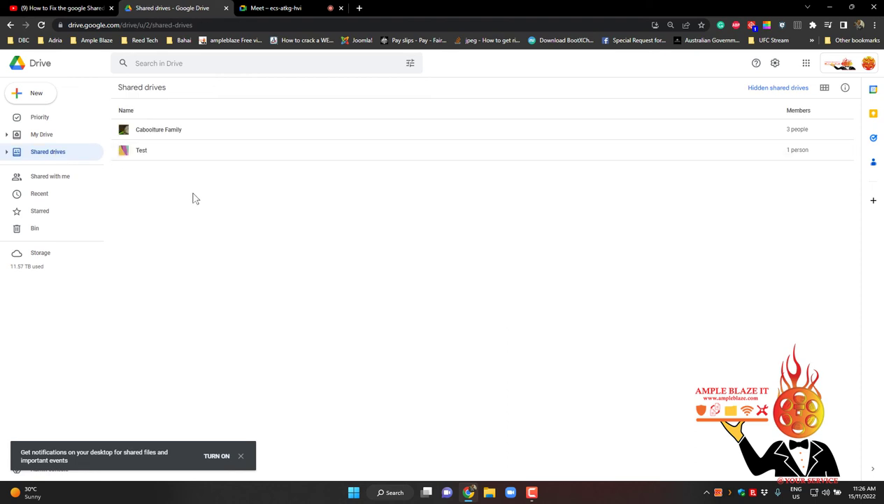